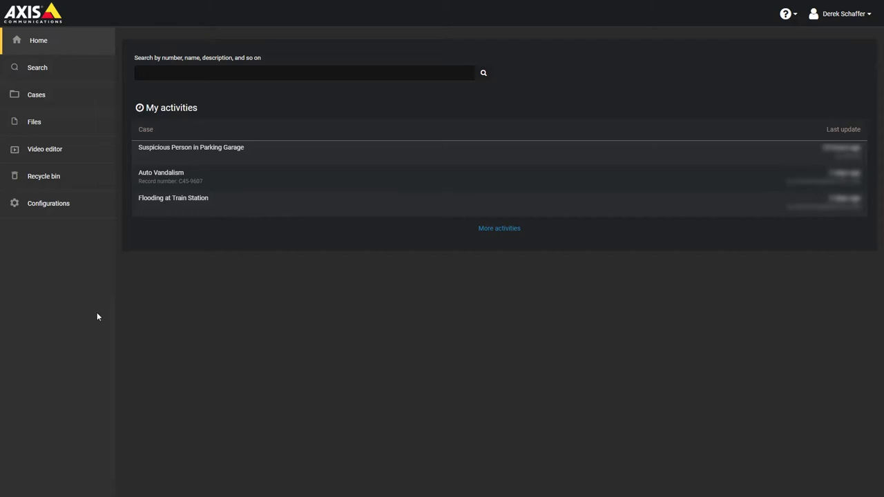
# Go to Configurations and bring up the add menu with User and Group options
pyautogui.click(69, 214)
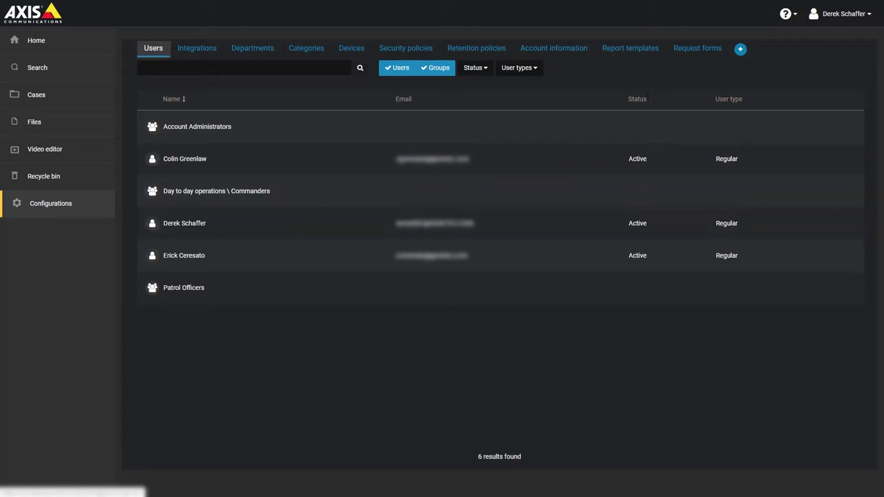
pyautogui.click(739, 50)
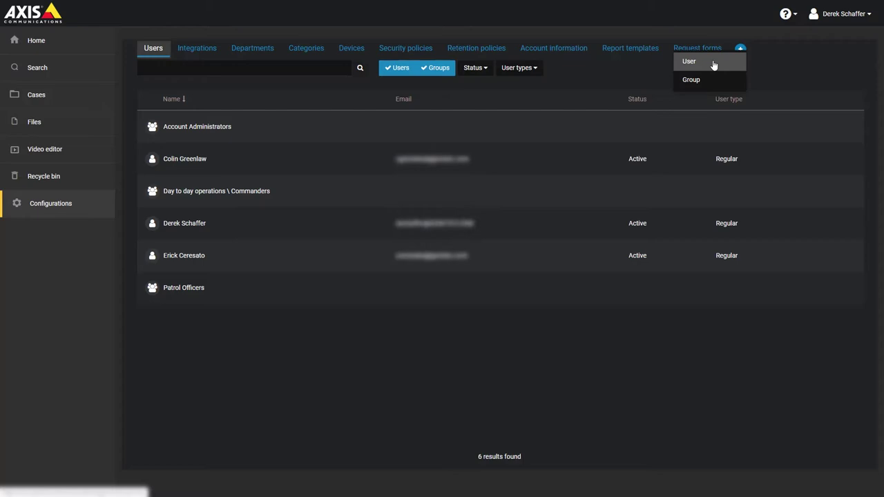
# Create a new user, entering the e-mail username and the user's first and last name
pyautogui.click(713, 65)
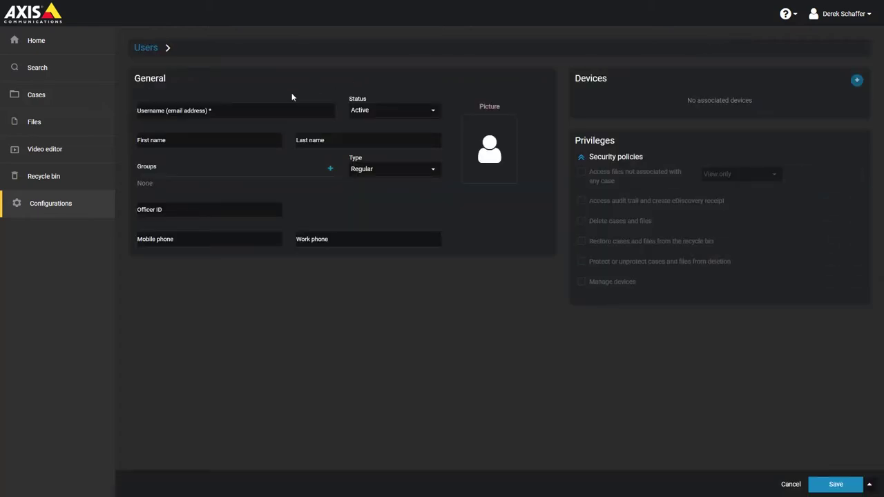
pyautogui.click(260, 110)
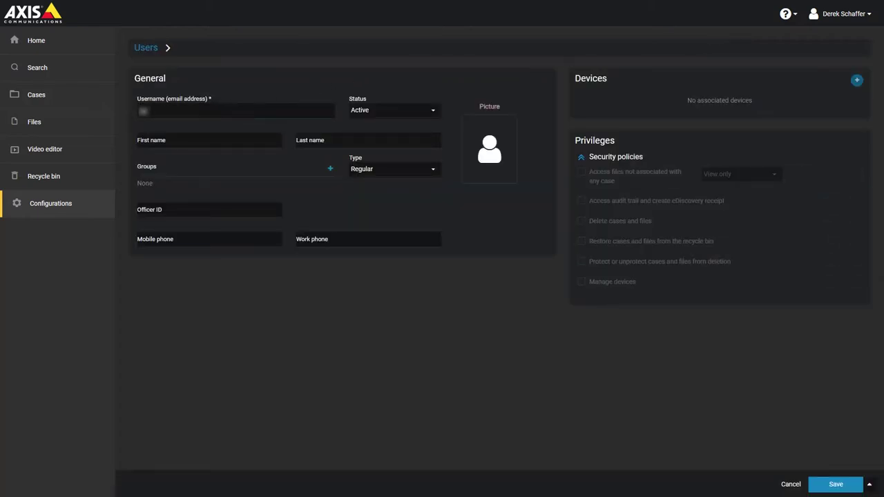
pyautogui.write('om')
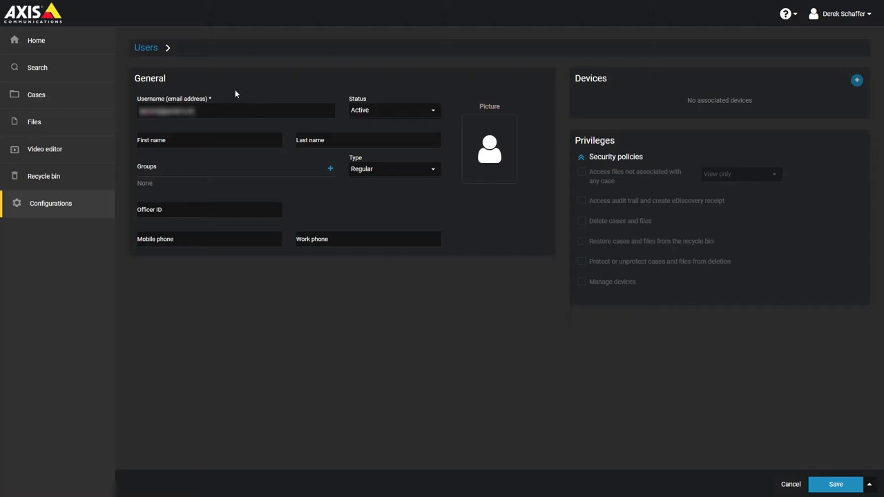
pyautogui.click(192, 141)
pyautogui.click(317, 137)
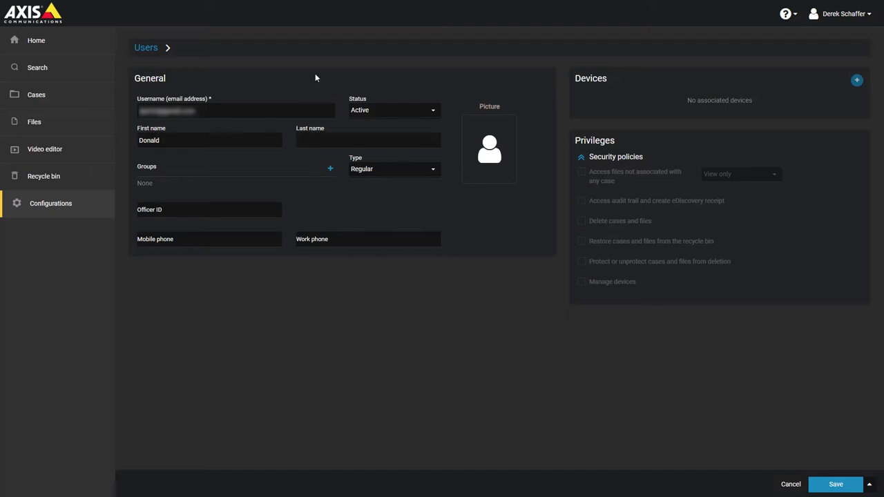
# Add the user to the Account Administrators and Patrol Officers groups
pyautogui.click(330, 170)
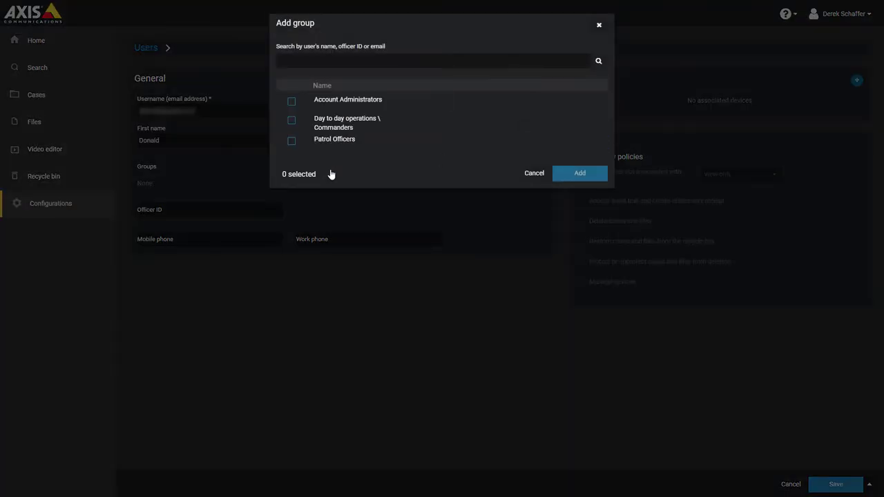
pyautogui.click(291, 102)
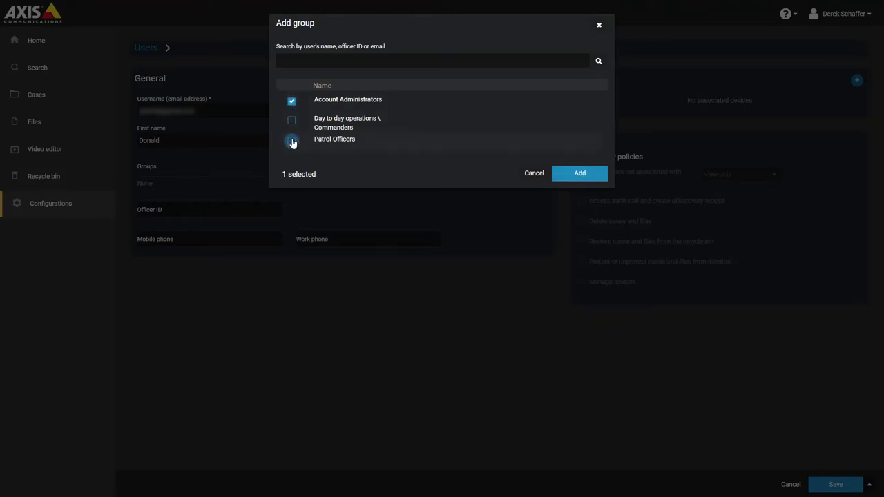
pyautogui.click(292, 142)
pyautogui.click(563, 174)
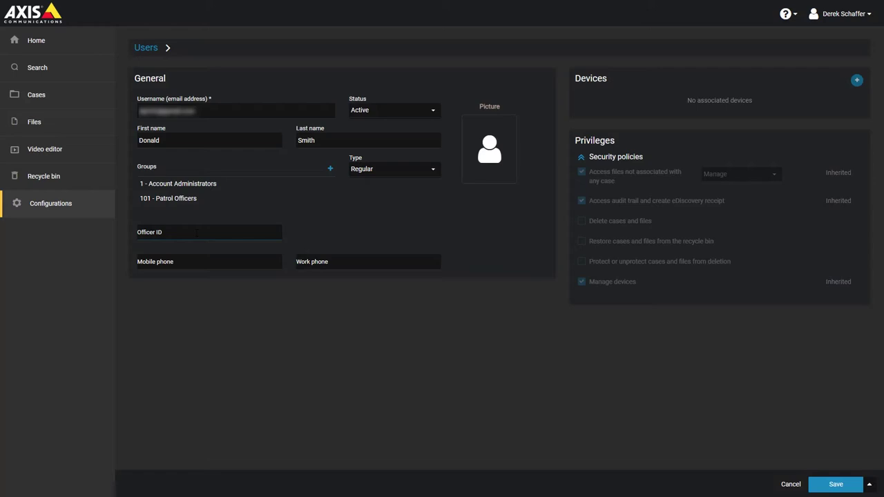
# Enter the user's officer ID and mobile phone number
pyautogui.click(196, 232)
pyautogui.click(207, 264)
pyautogui.write('555')
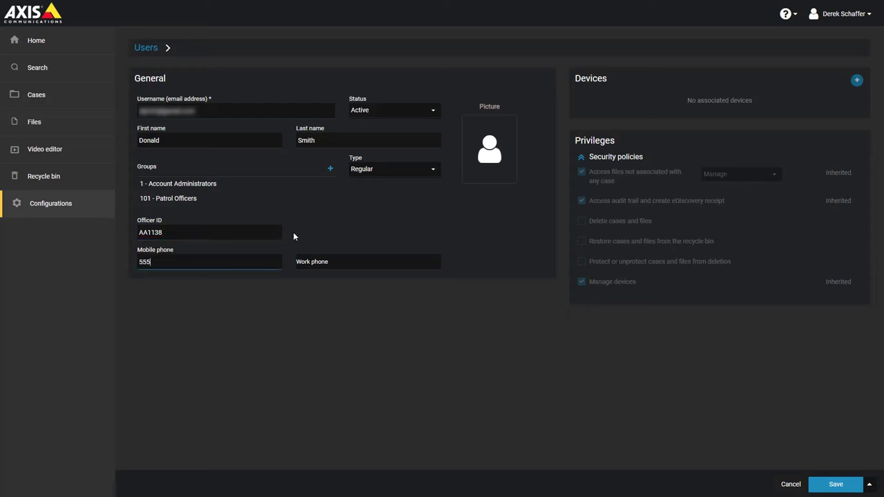
pyautogui.write('-634-1234')
pyautogui.click(294, 237)
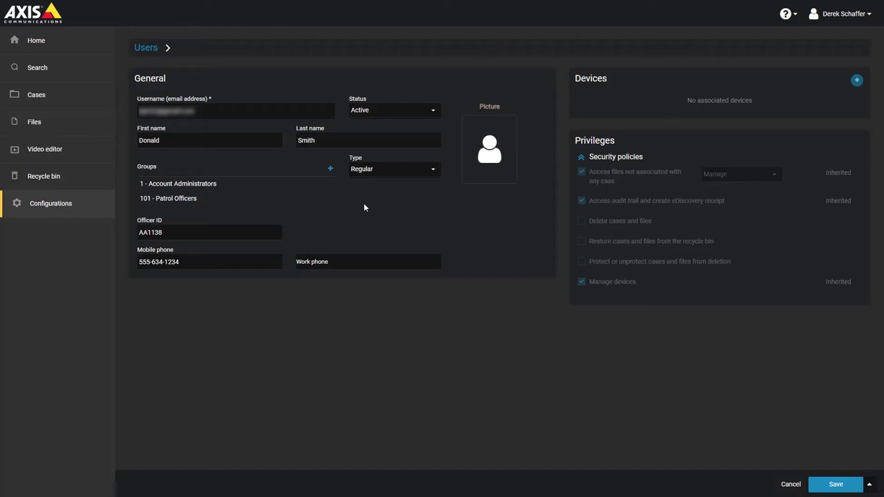
# Keep the account status as Active and the user type as Regular
pyautogui.click(418, 112)
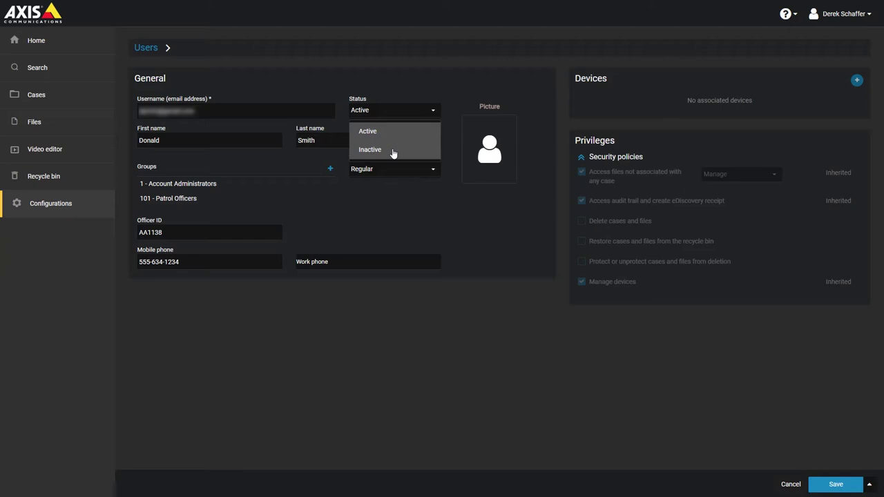
pyautogui.click(415, 88)
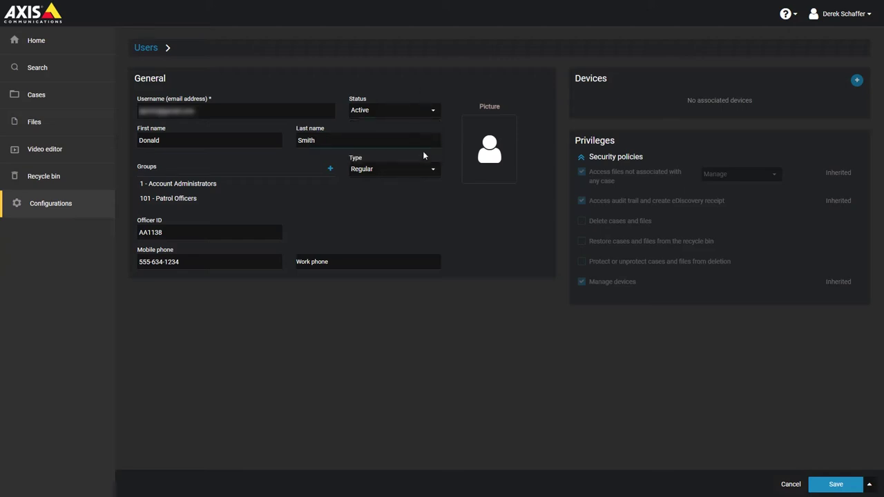
pyautogui.click(410, 172)
pyautogui.click(410, 171)
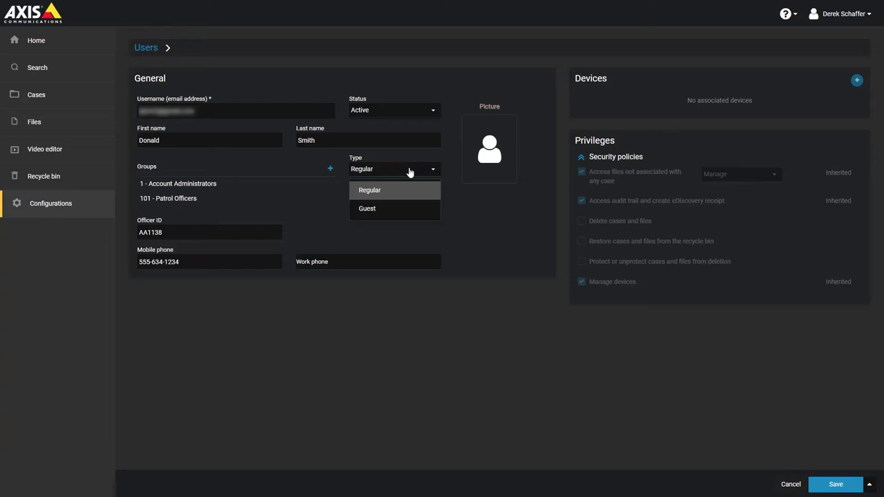
pyautogui.click(409, 172)
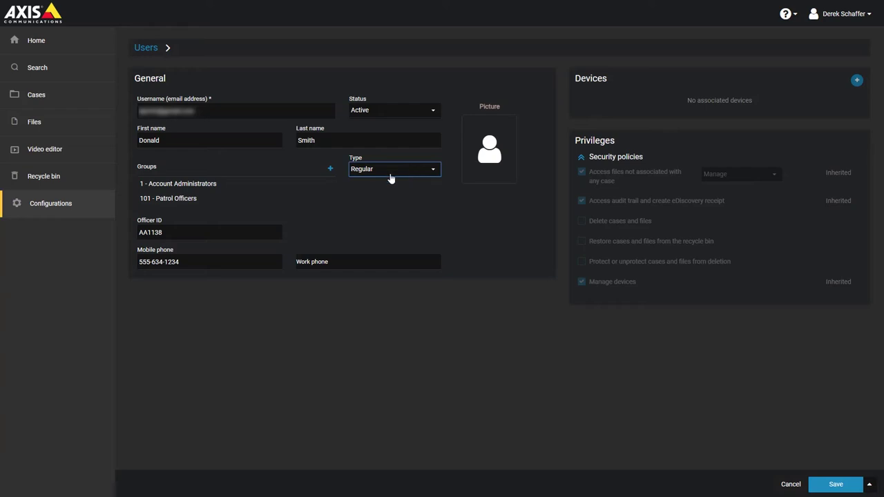
pyautogui.click(306, 238)
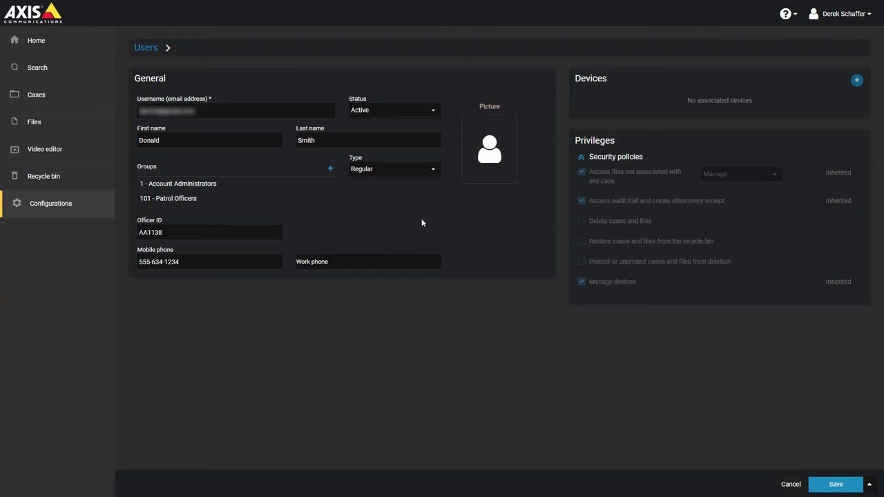
# Upload a portrait photo for the user and save the new account
pyautogui.click(477, 169)
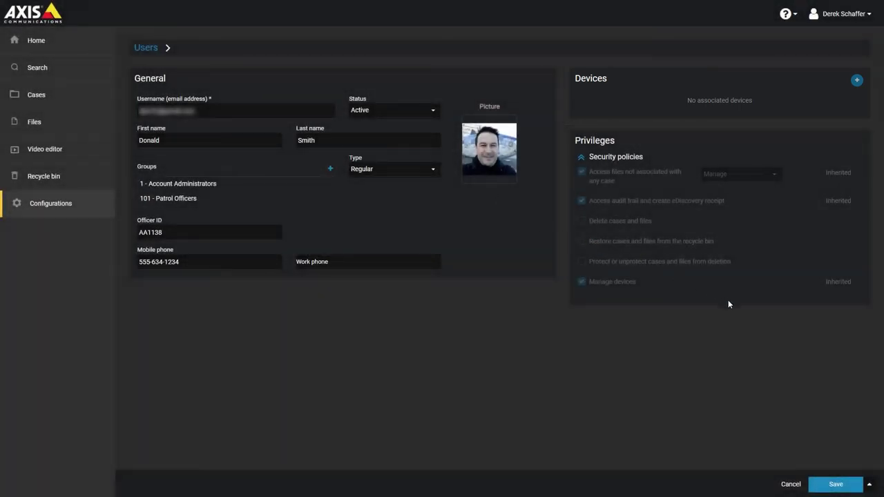
pyautogui.click(834, 485)
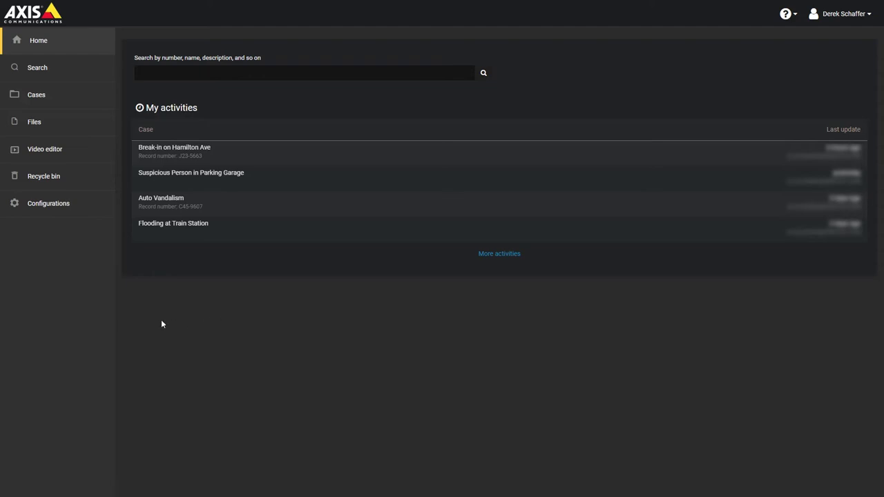
# Filter the Configurations Users list by the first letters of the new user's name
pyautogui.click(65, 216)
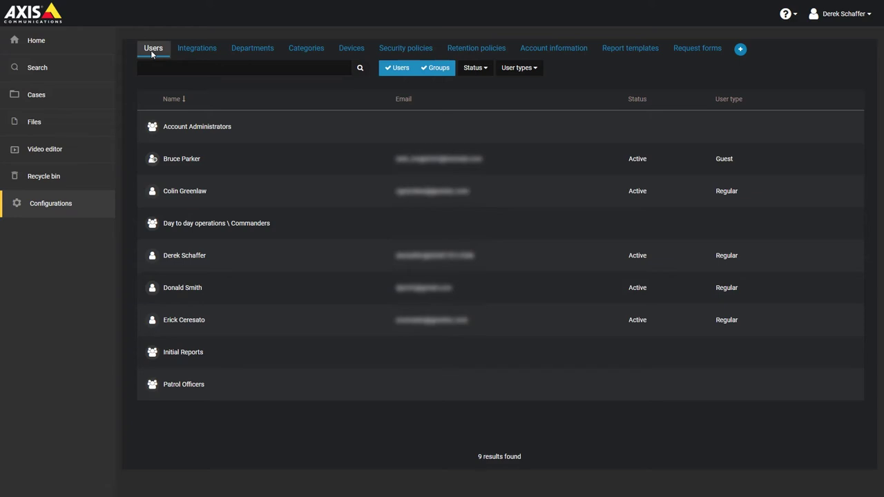
pyautogui.click(170, 68)
pyautogui.write('don')
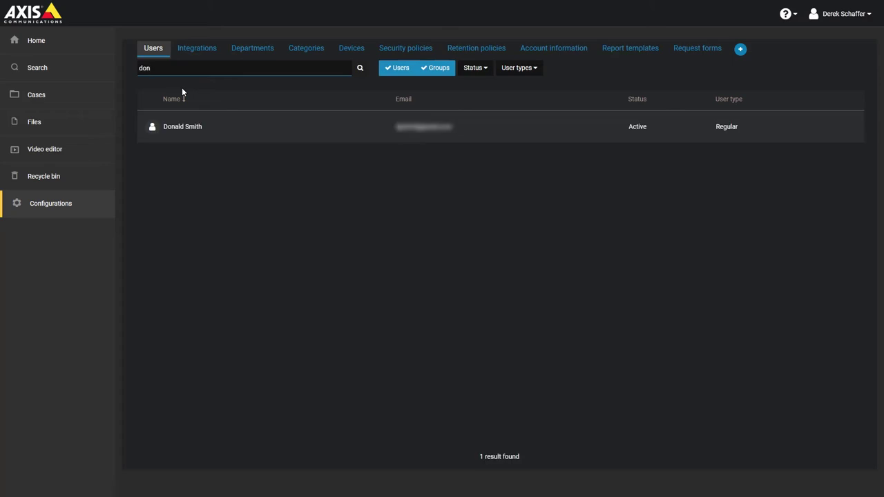
# Open the user's record and remove the 101 - Patrol Officers group
pyautogui.click(179, 133)
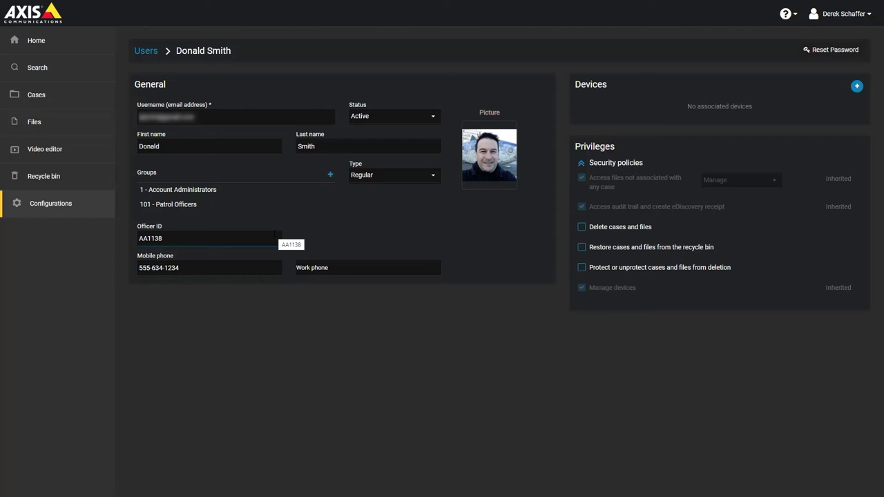
pyautogui.moveTo(250, 211)
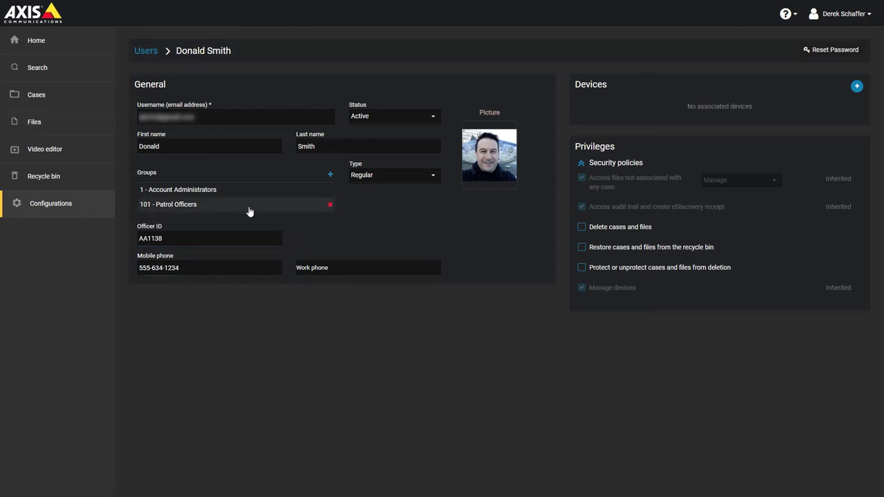
pyautogui.moveTo(269, 194)
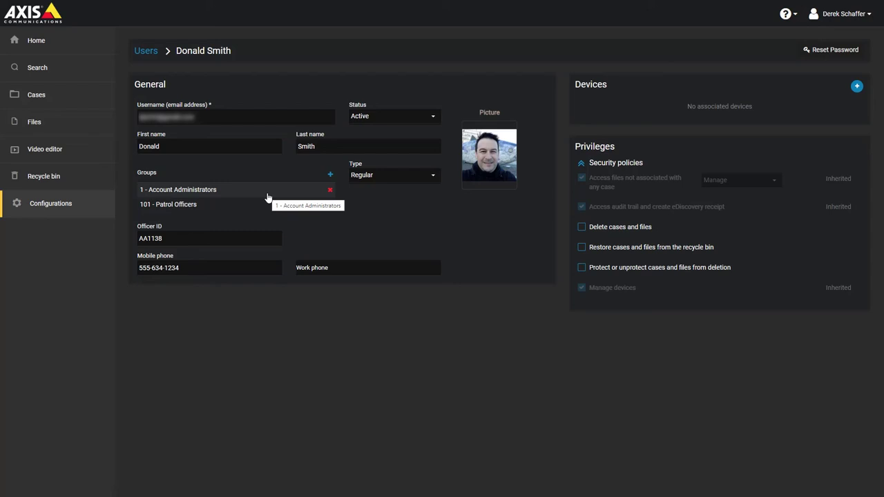
pyautogui.click(330, 205)
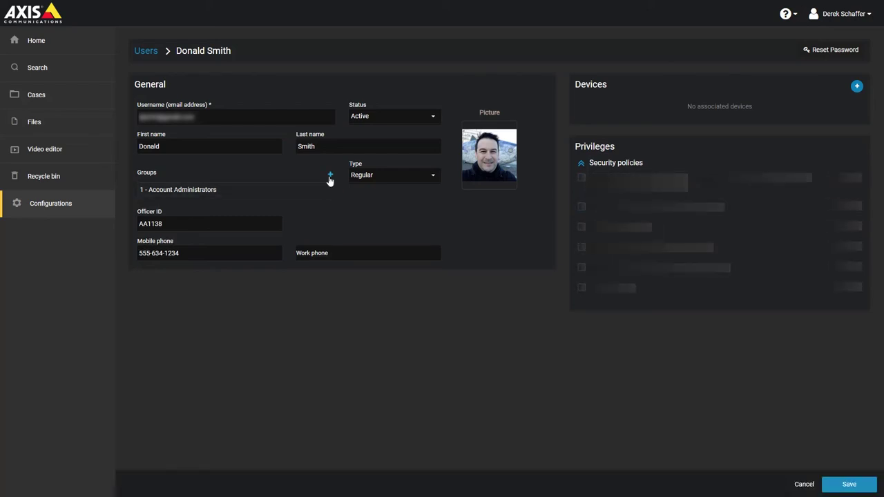
# Add the Initial Reports group to the user's groups
pyautogui.click(330, 177)
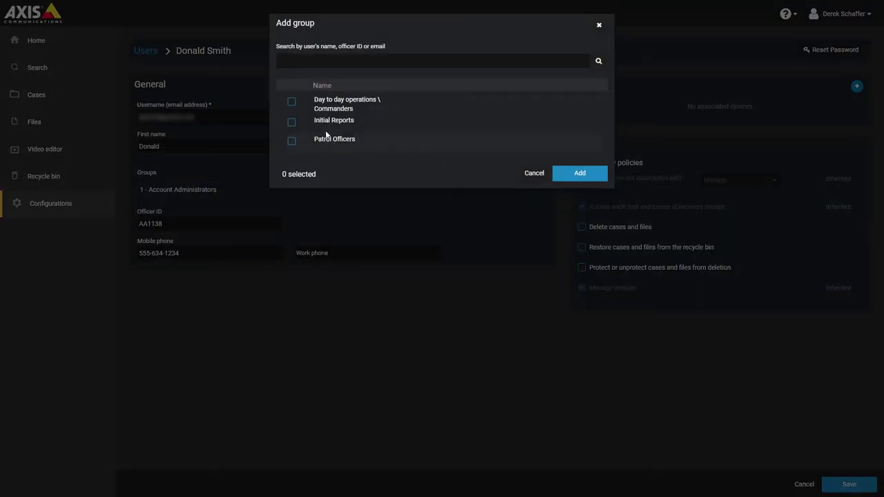
pyautogui.click(292, 123)
pyautogui.click(570, 173)
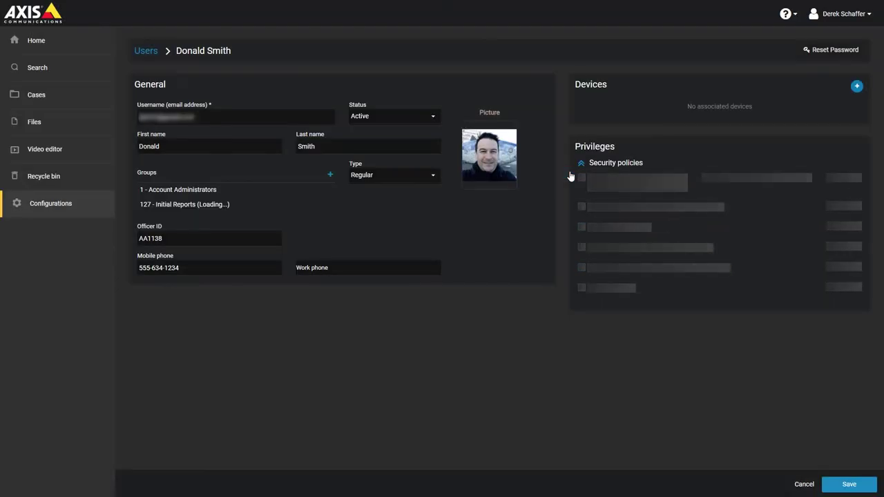